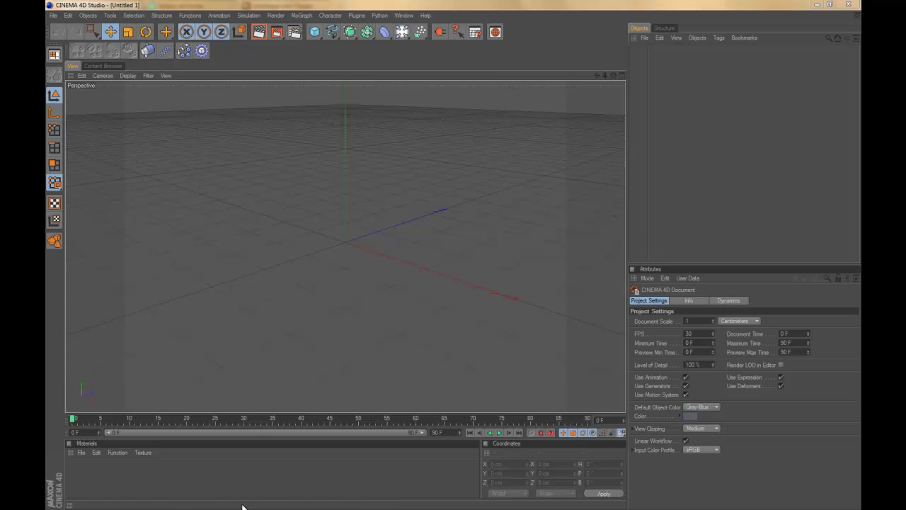
Play and pause the YouTube flower petals video, then switch to the Vimeo 'Sphere.' video.
{"action": "left_click", "coordinate": [87, 503]}
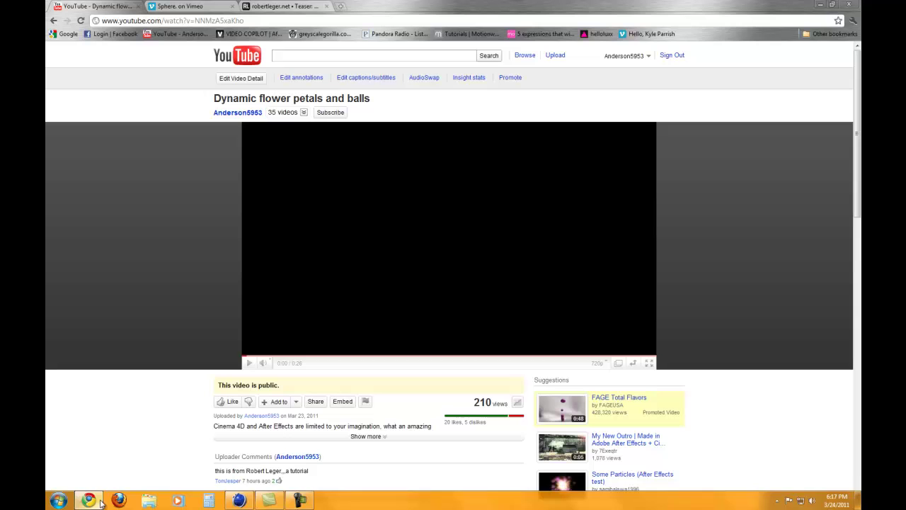
{"action": "left_click", "coordinate": [274, 272]}
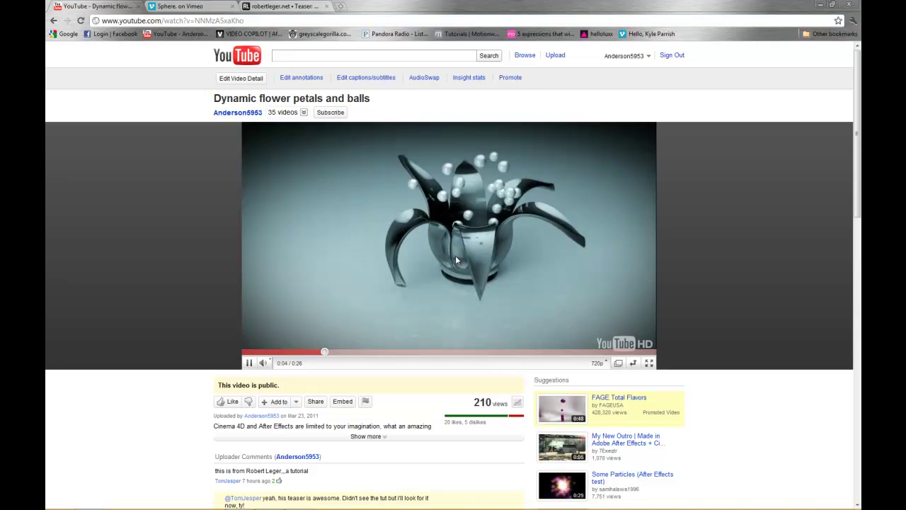
{"action": "left_click", "coordinate": [248, 363]}
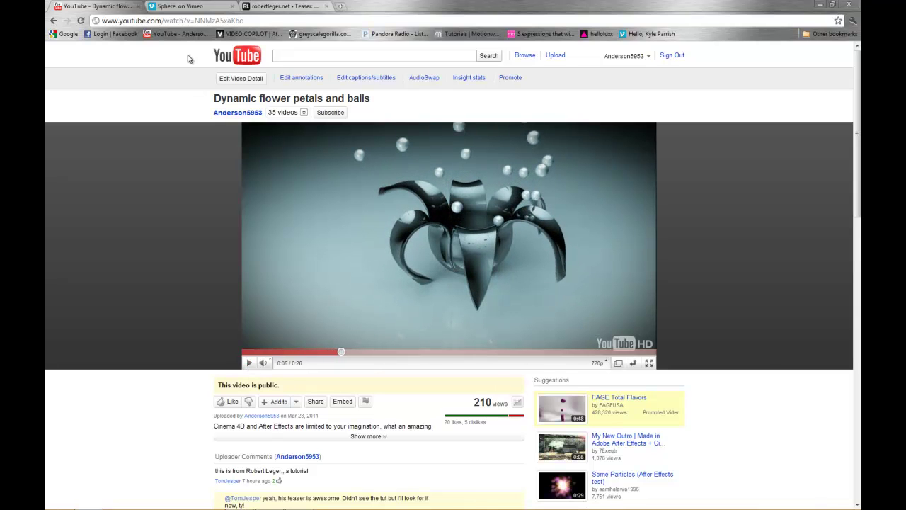
{"action": "left_click", "coordinate": [181, 6]}
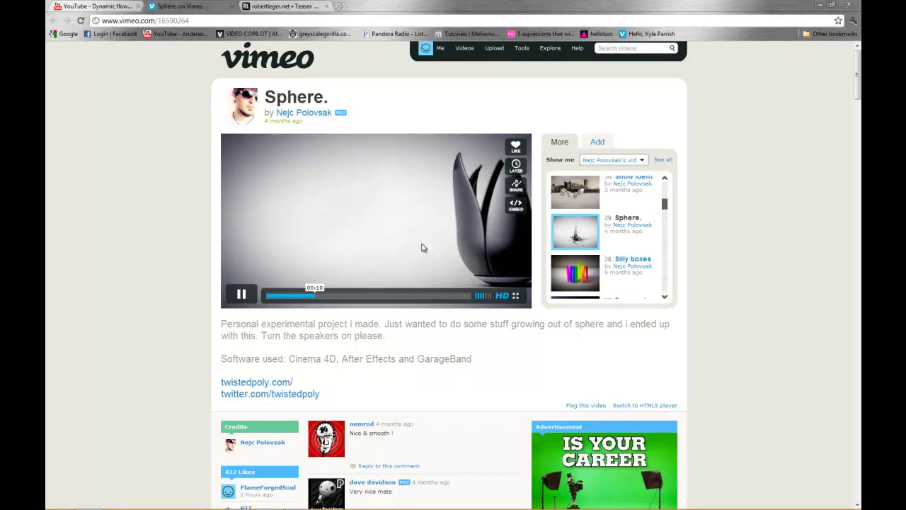
Pause the Sphere video, then play and pause Robert Leger's 'Teaser: Metal Flowers'.
{"action": "left_click", "coordinate": [241, 296]}
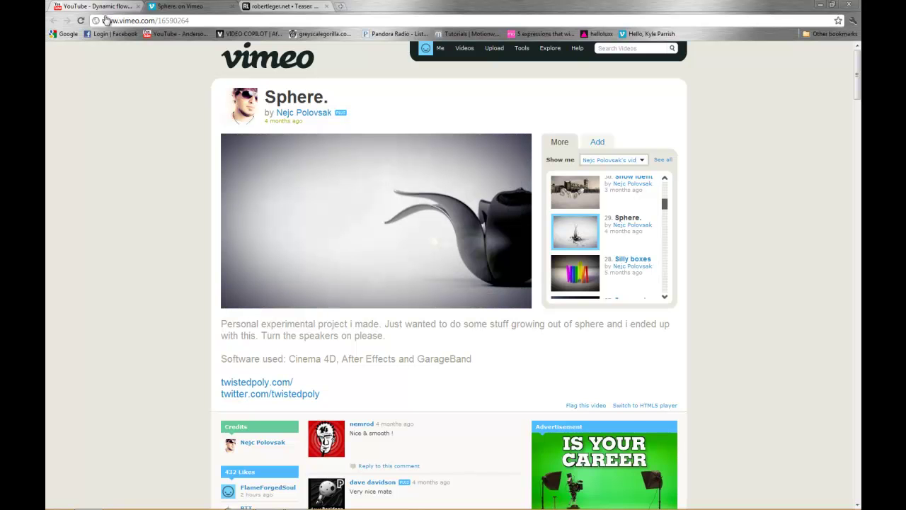
{"action": "left_click", "coordinate": [287, 9]}
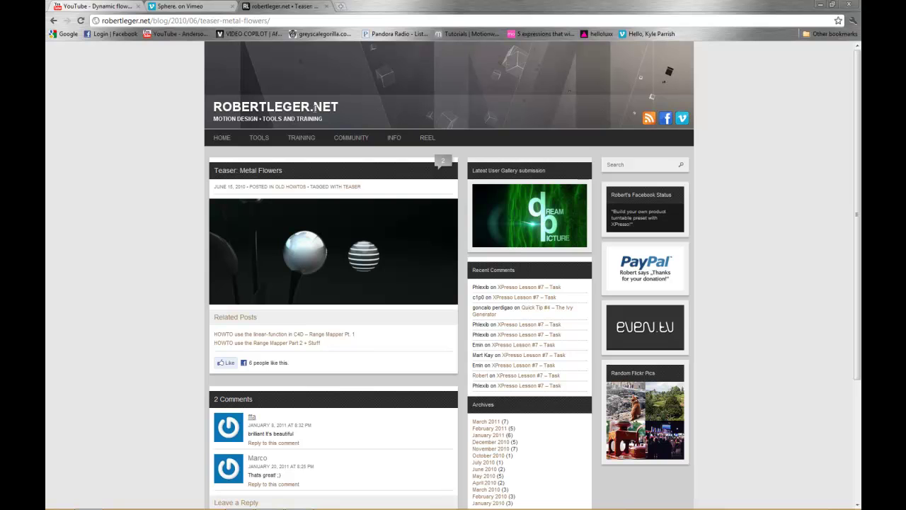
{"action": "mouse_move", "coordinate": [333, 252]}
{"action": "left_click", "coordinate": [228, 293]}
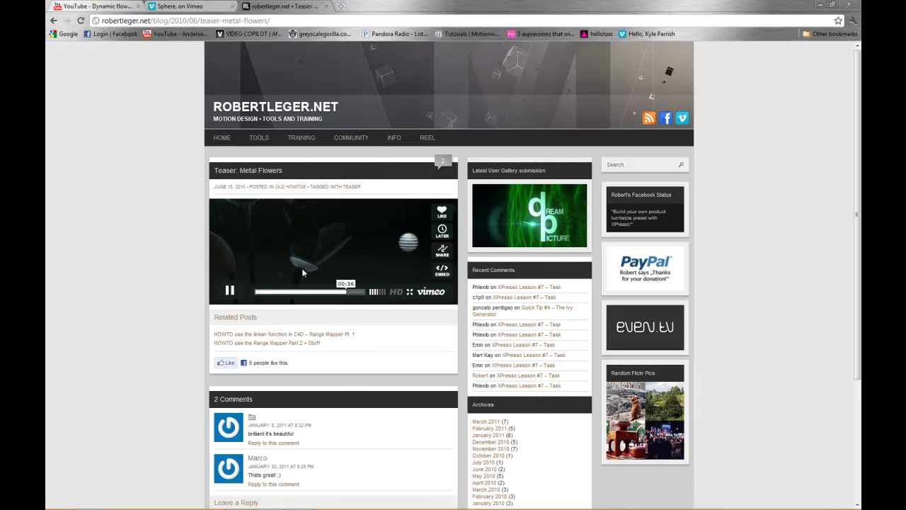
{"action": "left_click", "coordinate": [229, 290]}
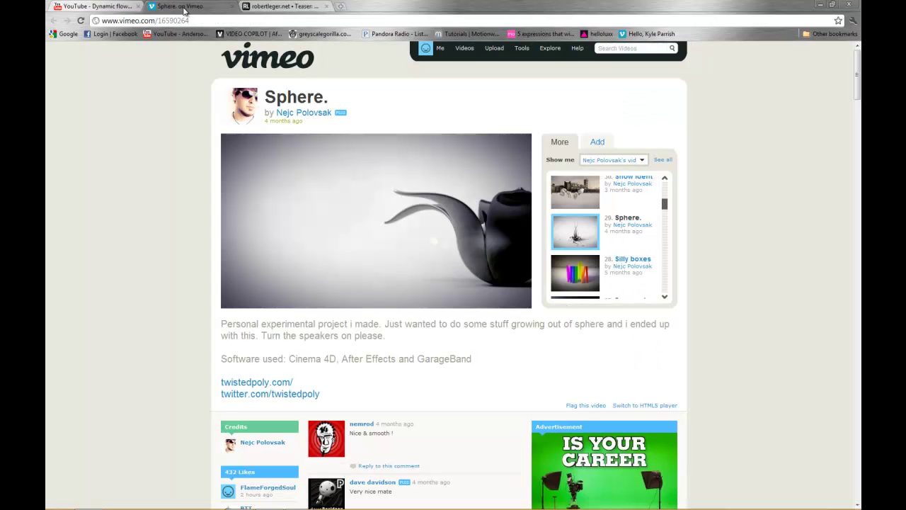
Flip between the Vimeo and robertleger.net pages, ending on the YouTube flower video.
{"action": "left_click", "coordinate": [186, 7]}
{"action": "left_click", "coordinate": [282, 6]}
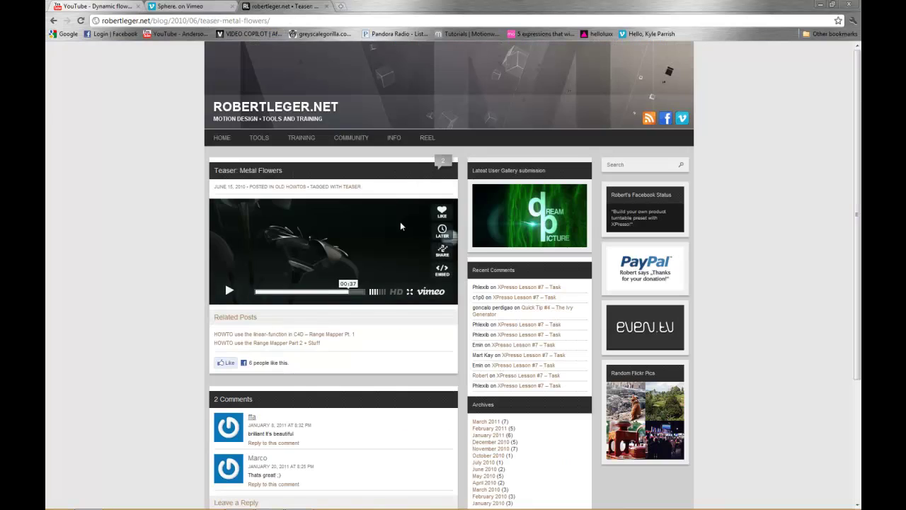
{"action": "left_click", "coordinate": [96, 8]}
{"action": "left_click", "coordinate": [176, 10]}
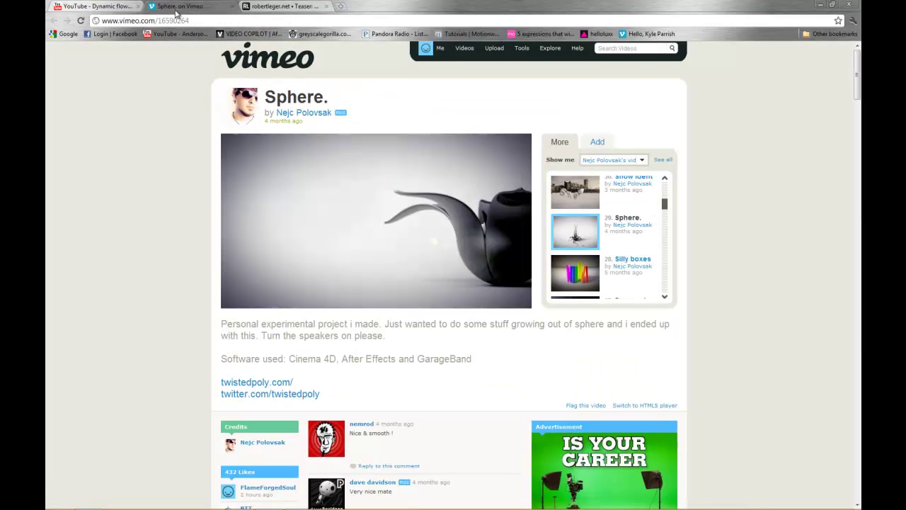
{"action": "left_click", "coordinate": [92, 7]}
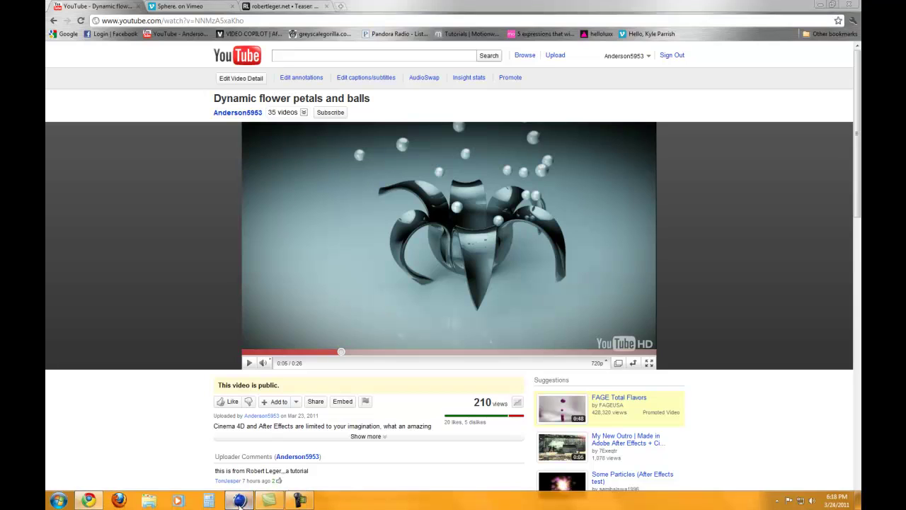
Add a sphere, duplicate it, shrink the copy slightly, and group both under a Null.
{"action": "left_click", "coordinate": [236, 504]}
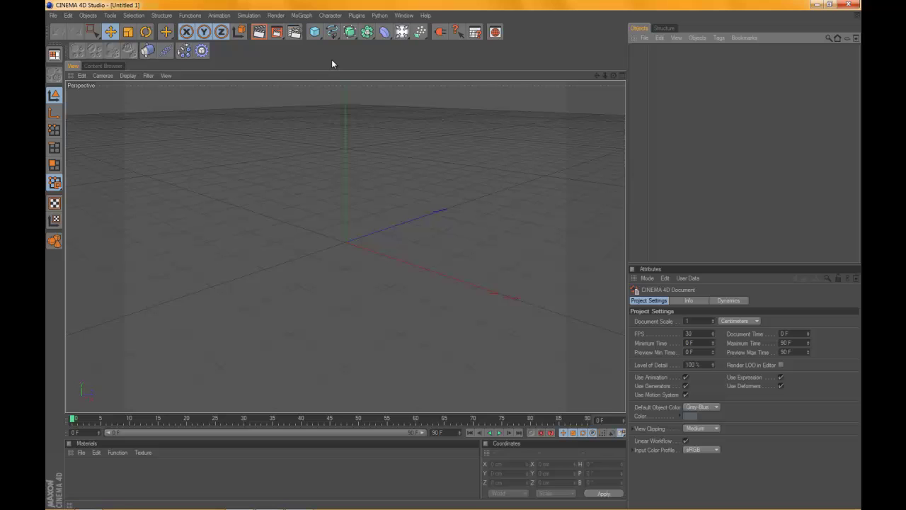
{"action": "left_click_drag", "start_coordinate": [316, 40], "coordinate": [395, 61]}
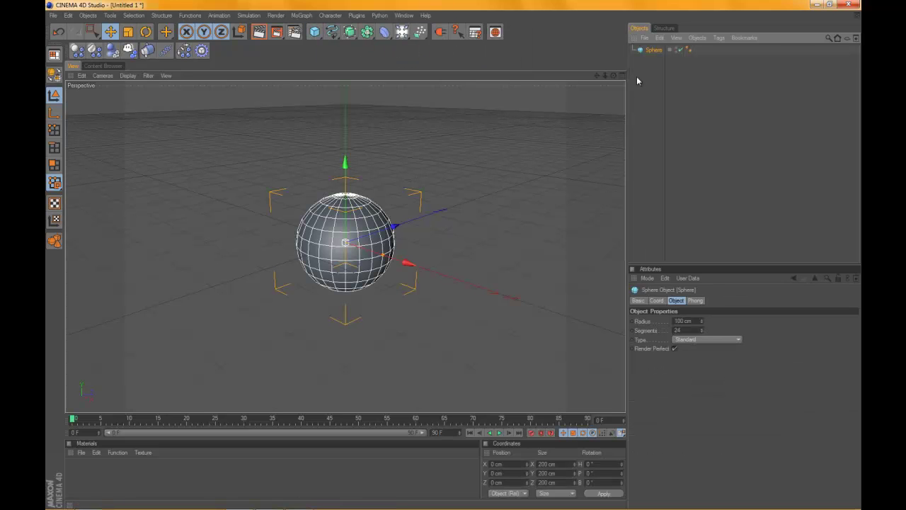
{"action": "left_click_drag", "start_coordinate": [654, 53], "coordinate": [655, 71], "text": "ctrl"}
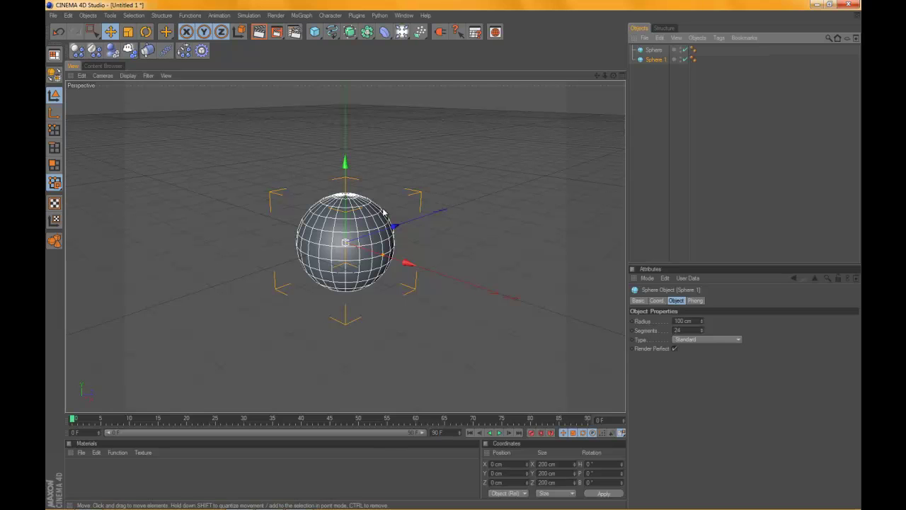
{"action": "key", "text": "t"}
{"action": "left_click_drag", "start_coordinate": [453, 254], "coordinate": [453, 259]}
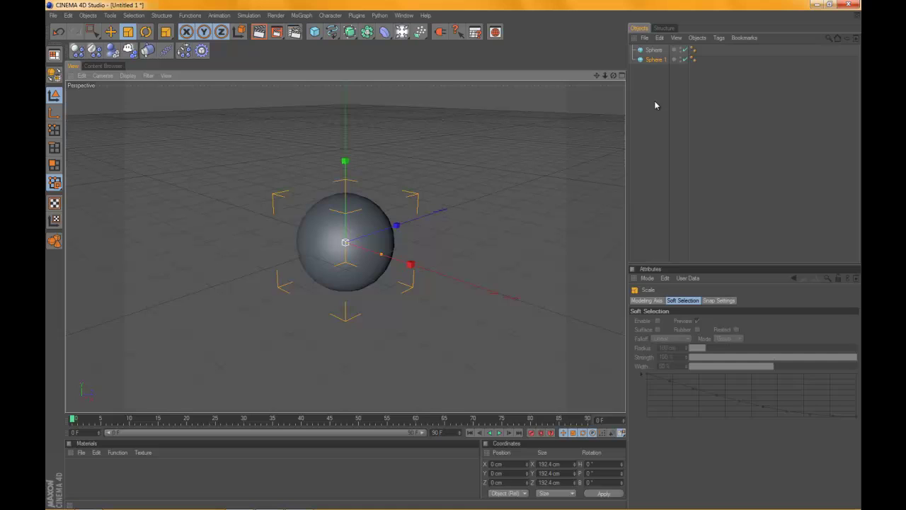
{"action": "left_click", "coordinate": [652, 49], "text": "shift"}
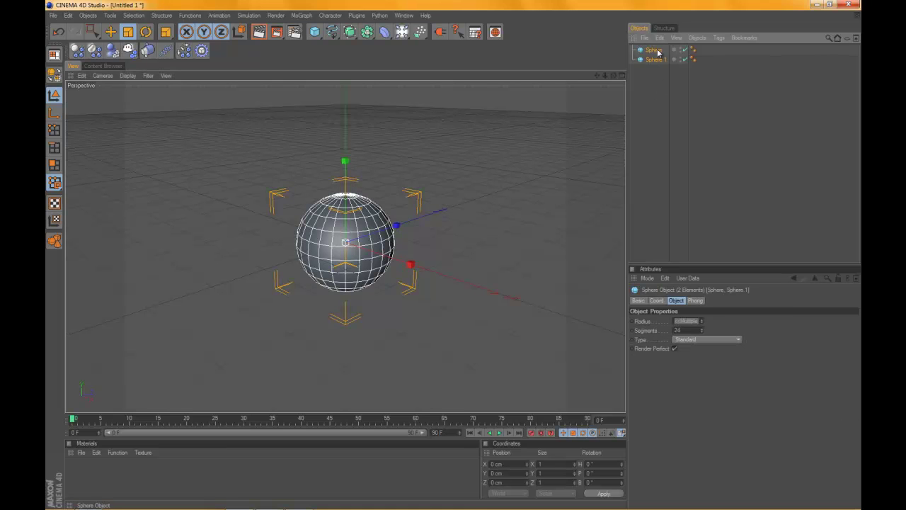
{"action": "key", "text": "alt+g"}
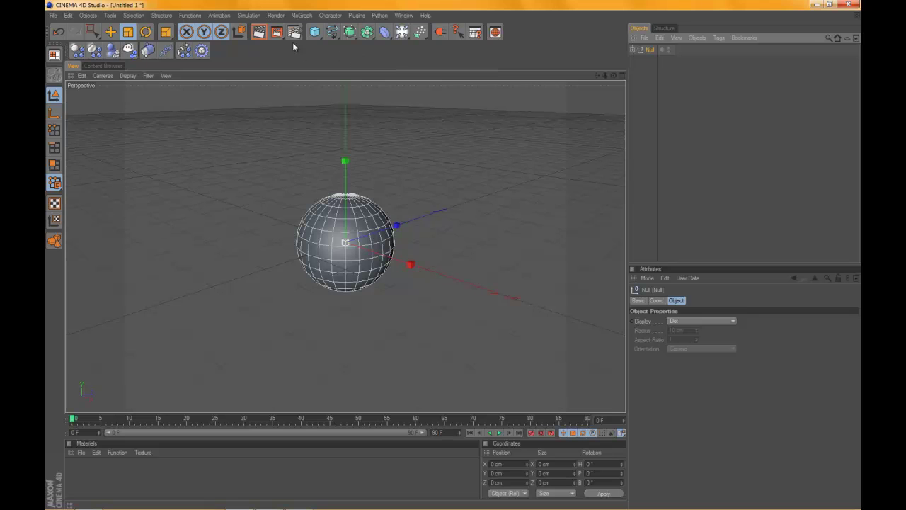
Add a cube and raise it above the spheres' centre.
{"action": "left_click", "coordinate": [350, 32]}
{"action": "left_click", "coordinate": [318, 34]}
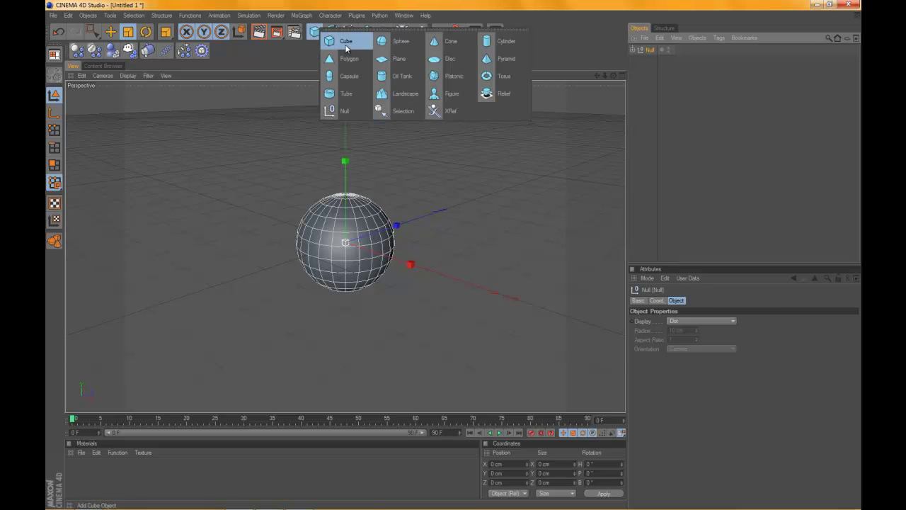
{"action": "left_click", "coordinate": [92, 32]}
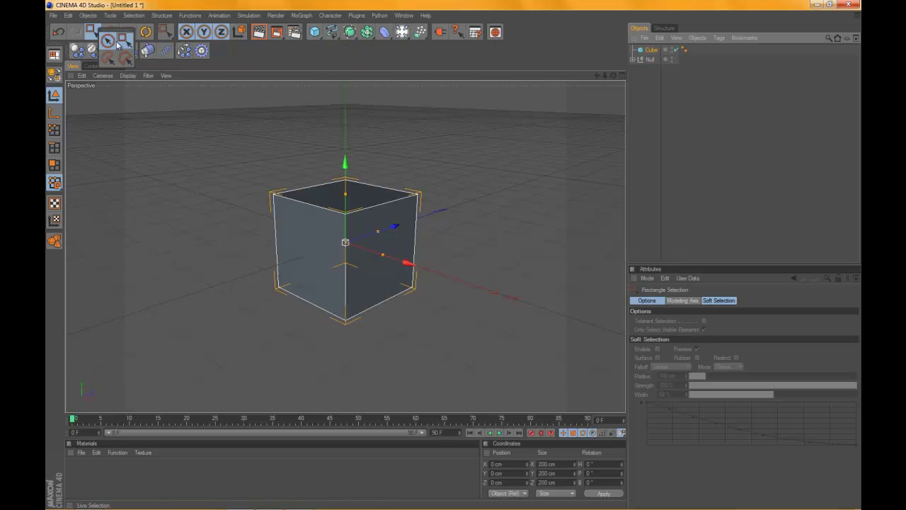
{"action": "left_click", "coordinate": [118, 47]}
{"action": "mouse_move", "coordinate": [345, 165]}
{"action": "left_mouse_down"}
{"action": "mouse_move", "coordinate": [455, 252]}
{"action": "mouse_move", "coordinate": [425, 213]}
{"action": "left_mouse_up"}
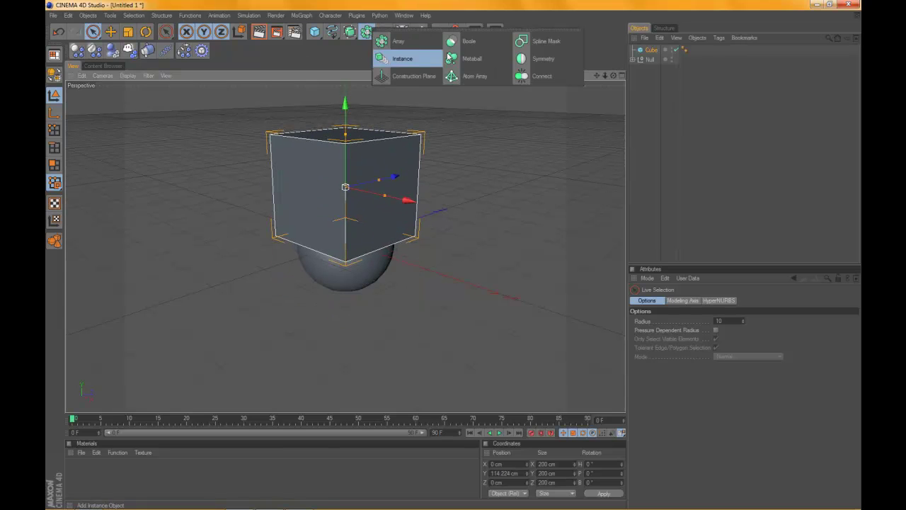
Put the sphere group and the cube in a Boole so the cube cuts a bowl.
{"action": "left_click_drag", "start_coordinate": [366, 37], "coordinate": [408, 58]}
{"action": "left_click_drag", "start_coordinate": [645, 71], "coordinate": [653, 57]}
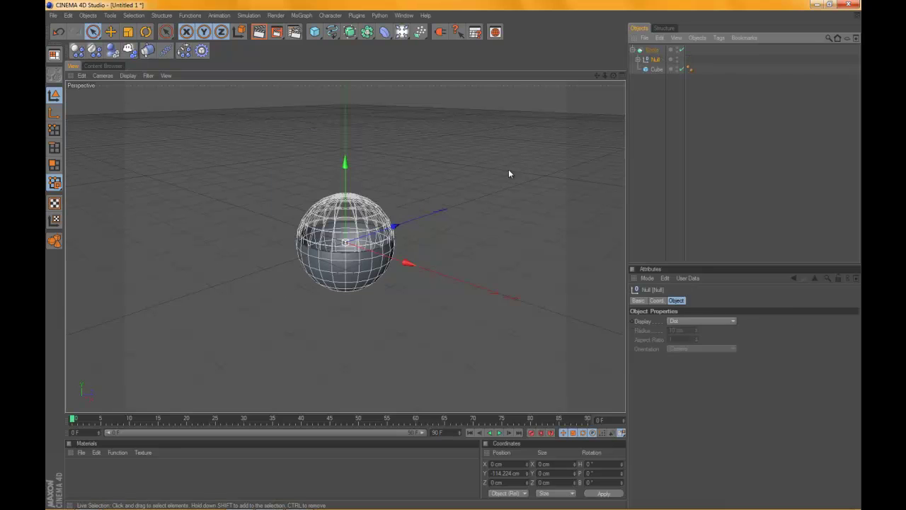
{"action": "left_click", "coordinate": [646, 105]}
Raise the cutting cube to adjust the bowl's rim.
{"action": "key", "text": "h"}
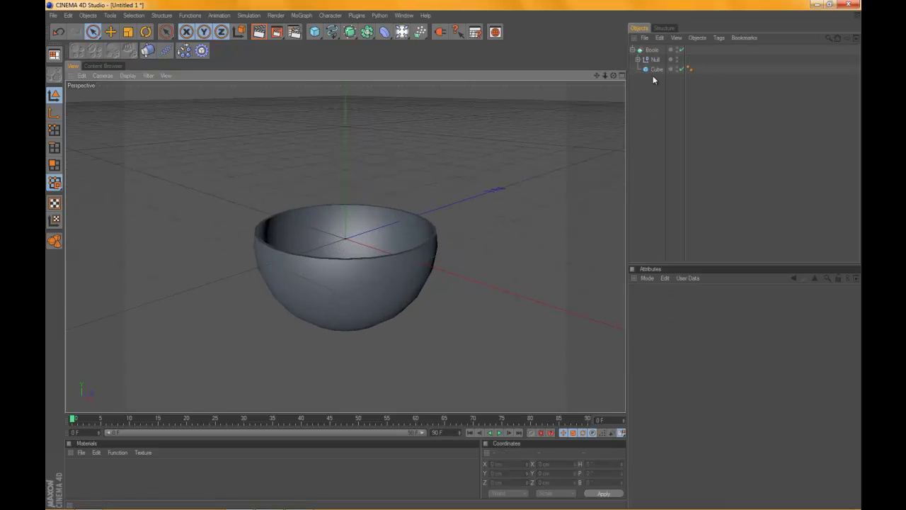
{"action": "left_click", "coordinate": [657, 70]}
{"action": "mouse_move", "coordinate": [345, 99]}
{"action": "left_mouse_down"}
{"action": "mouse_move", "coordinate": [455, 259]}
{"action": "mouse_move", "coordinate": [458, 248]}
{"action": "mouse_move", "coordinate": [375, 88]}
{"action": "left_mouse_up"}
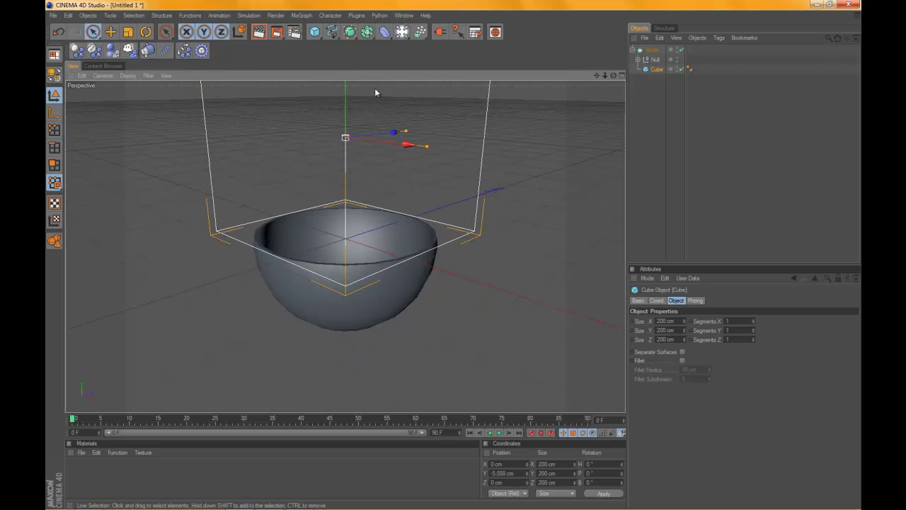
Copy and paste the Boole bowl, and shrink the copy slightly.
{"action": "left_click", "coordinate": [651, 143]}
{"action": "left_click", "coordinate": [652, 49]}
{"action": "key", "text": "ctrl+c"}
{"action": "key", "text": "ctrl+v"}
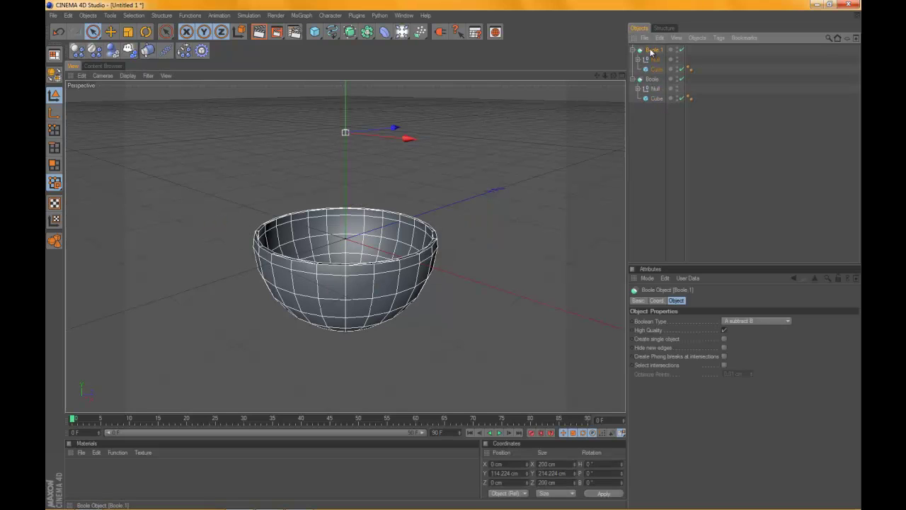
{"action": "left_click", "coordinate": [128, 32]}
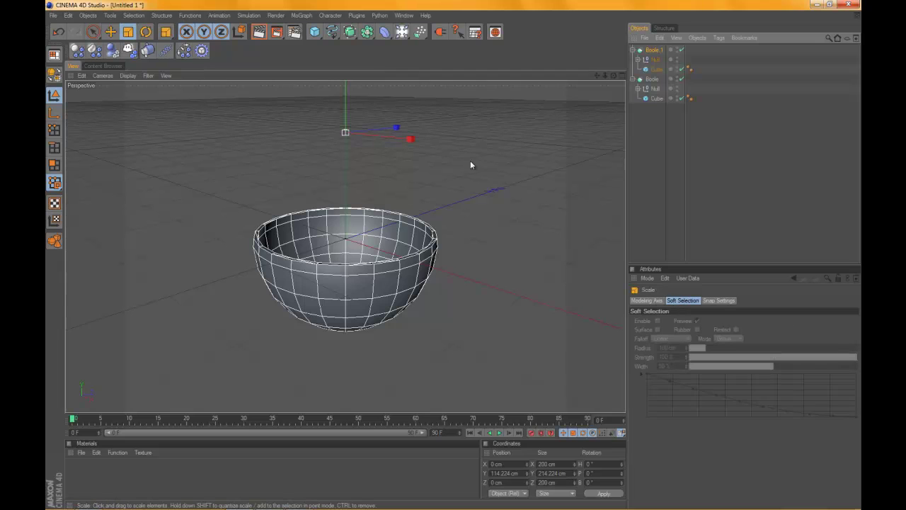
{"action": "left_click_drag", "start_coordinate": [470, 160], "coordinate": [454, 259]}
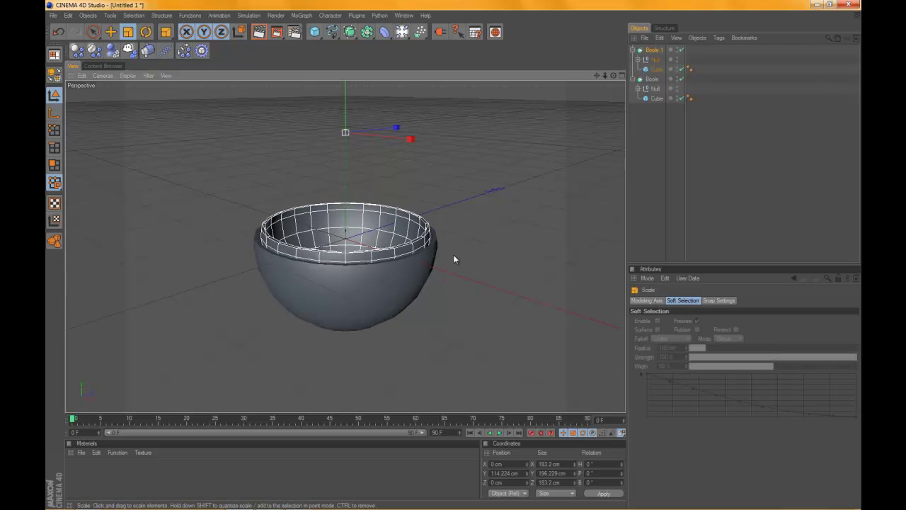
Shrink and raise both cutting cubes so the bowls close into a sphere with a top opening.
{"action": "left_click", "coordinate": [658, 190]}
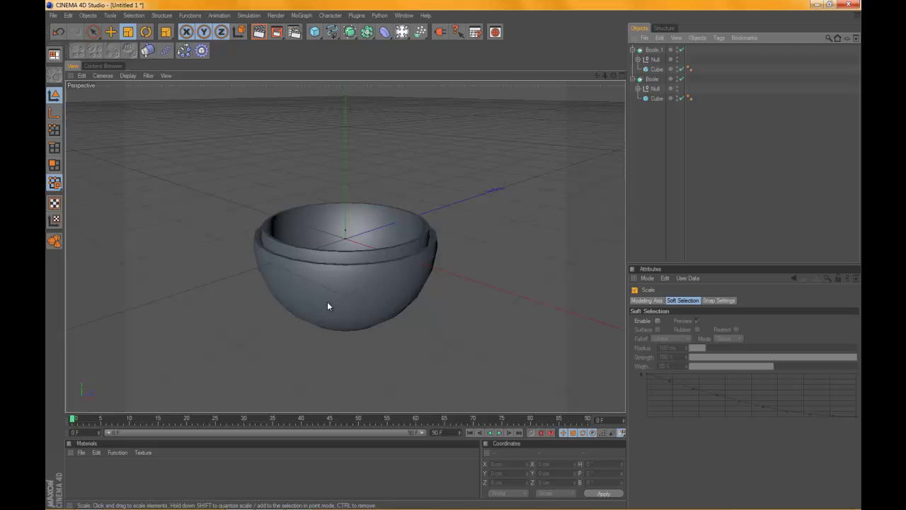
{"action": "left_click", "coordinate": [653, 69]}
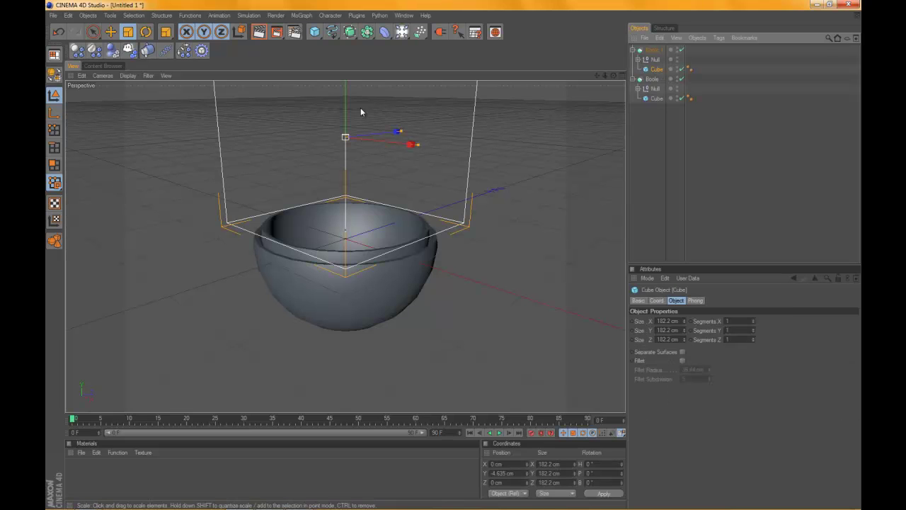
{"action": "left_click_drag", "start_coordinate": [453, 253], "coordinate": [453, 255]}
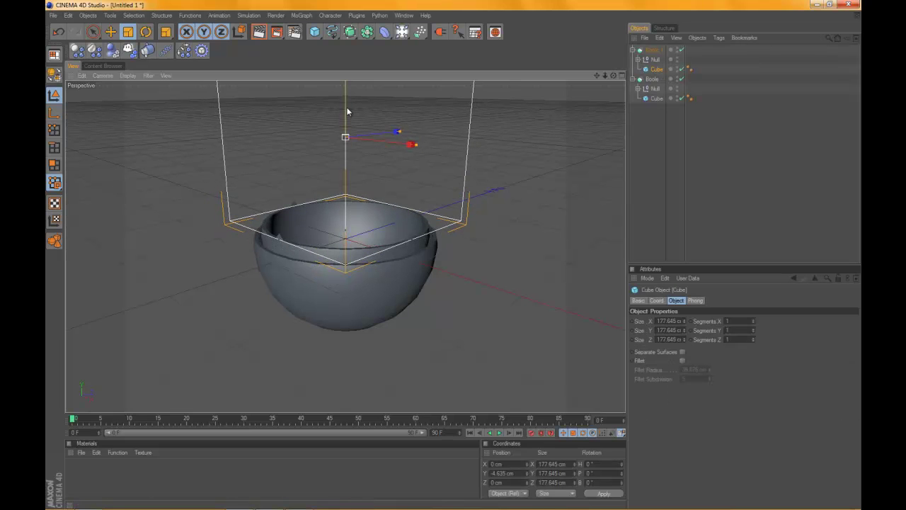
{"action": "left_click", "coordinate": [92, 31]}
{"action": "left_click_drag", "start_coordinate": [344, 110], "coordinate": [345, 53]}
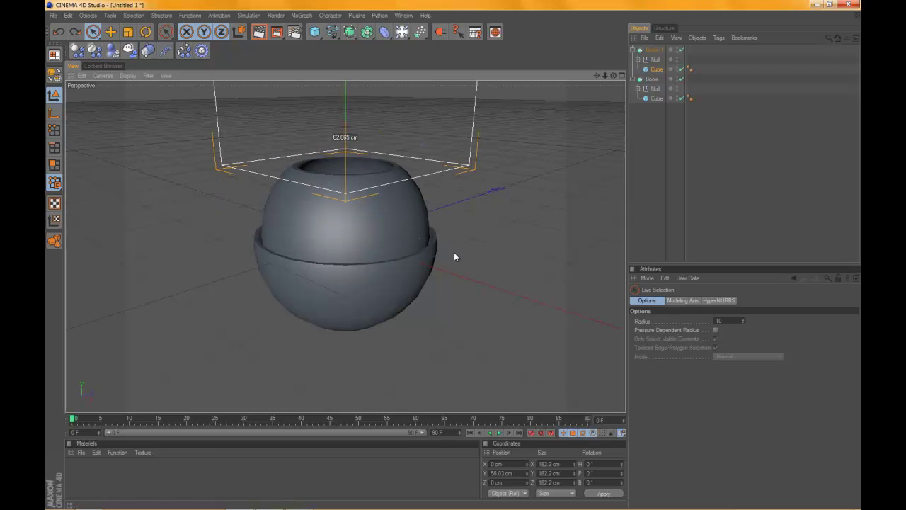
{"action": "left_click", "coordinate": [655, 99]}
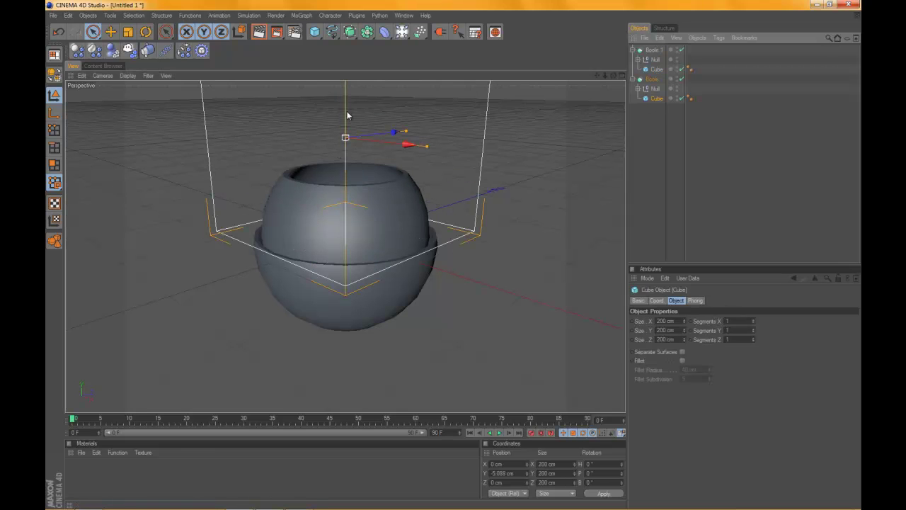
{"action": "left_click_drag", "start_coordinate": [346, 111], "coordinate": [453, 255]}
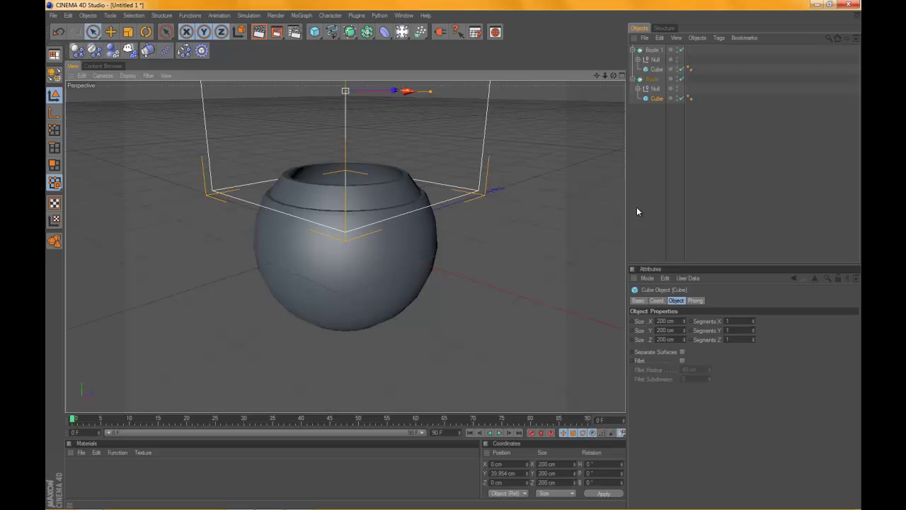
{"action": "left_click", "coordinate": [508, 196]}
In a new scene, add an Arc spline with a -90° start angle.
{"action": "left_click", "coordinate": [52, 15]}
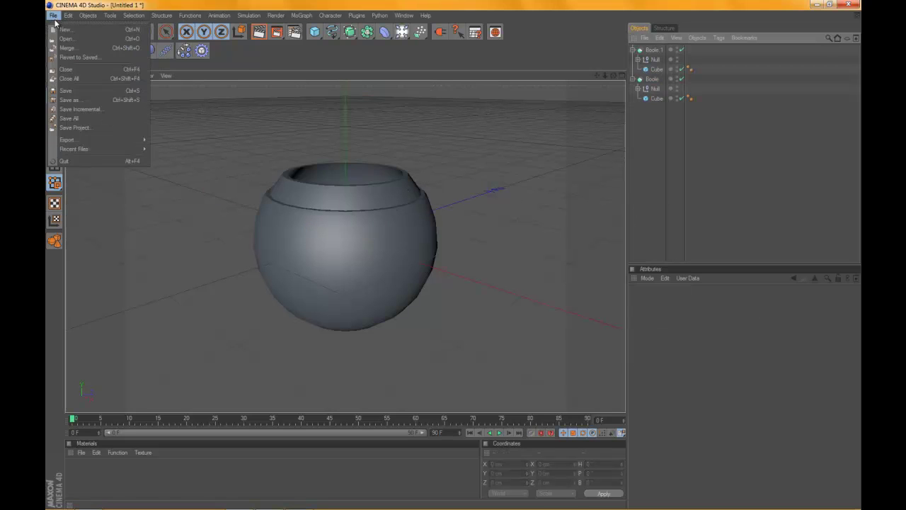
{"action": "left_click", "coordinate": [67, 24]}
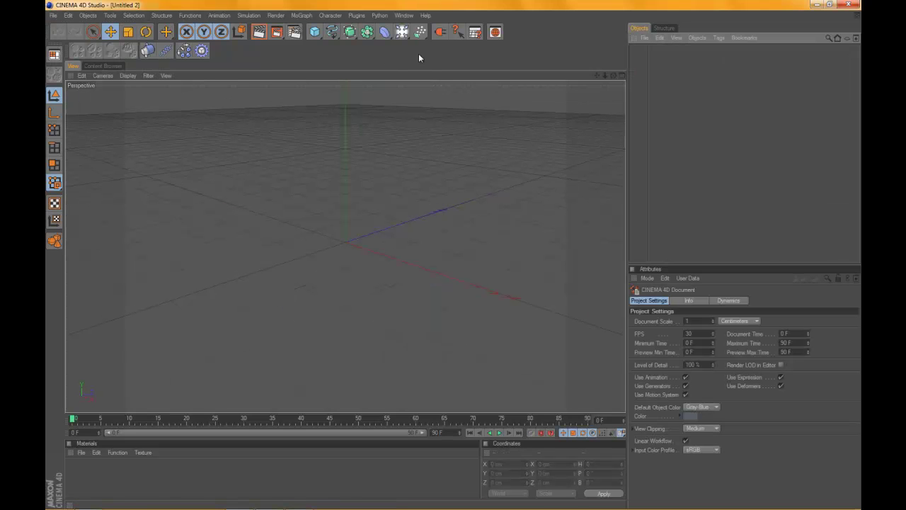
{"action": "left_click", "coordinate": [335, 34]}
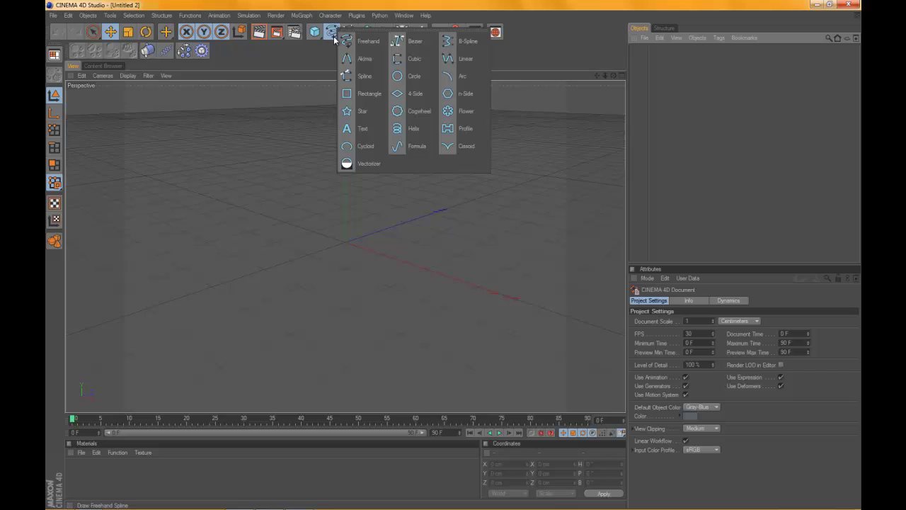
{"action": "left_click", "coordinate": [463, 76]}
{"action": "left_click", "coordinate": [700, 349]}
{"action": "type", "text": "-90"}
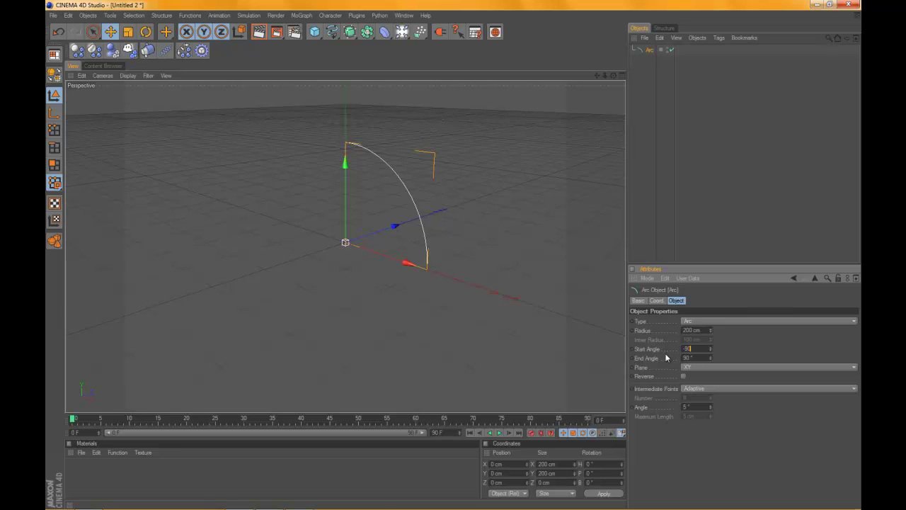
{"action": "key", "text": "Return"}
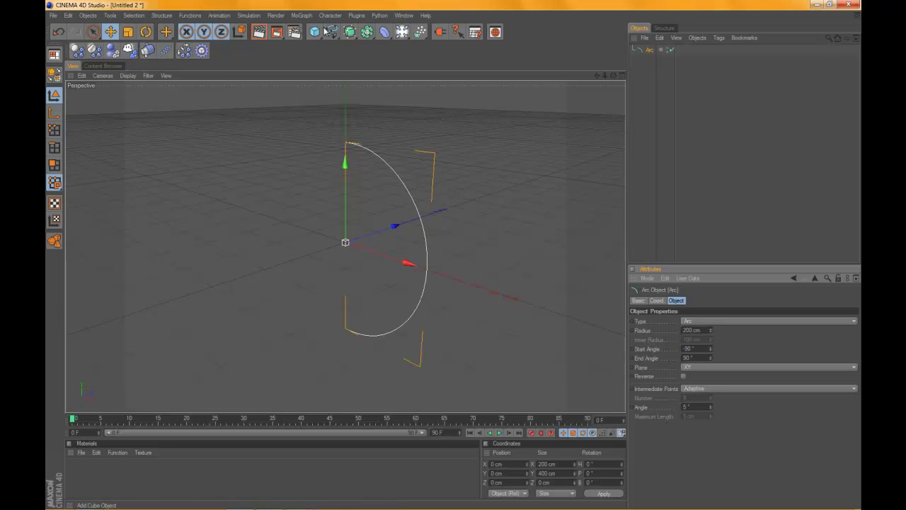
{"action": "left_click", "coordinate": [349, 34]}
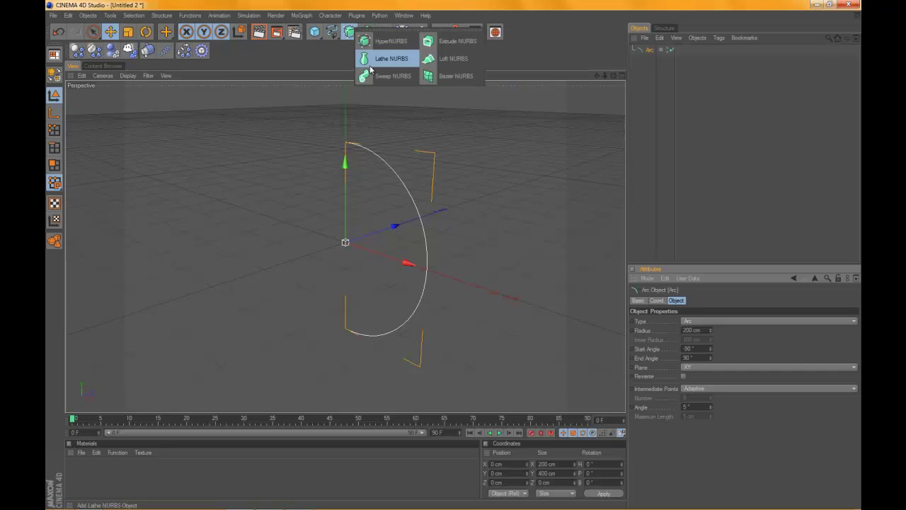
Spin the arc with a Lathe NURBS, lower its end angle to 18°, and render a preview.
{"action": "left_click_drag", "start_coordinate": [348, 34], "coordinate": [389, 60], "text": "alt"}
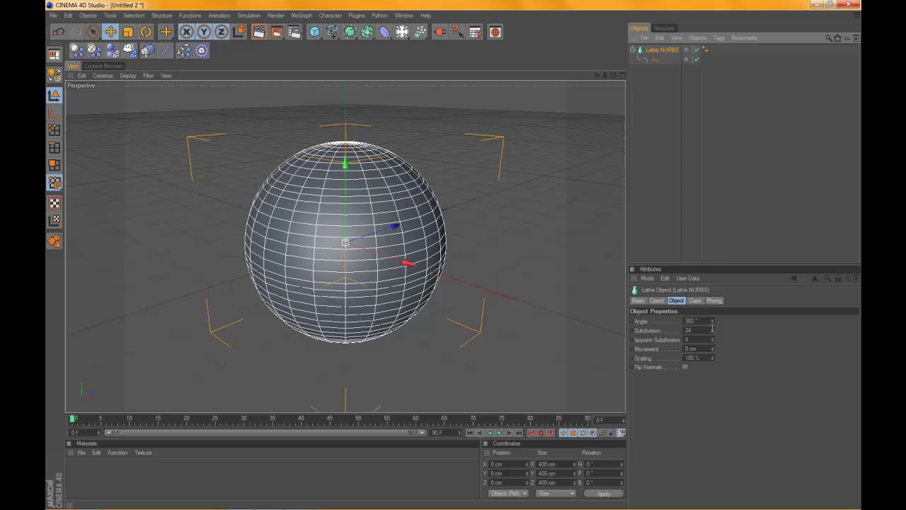
{"action": "left_click", "coordinate": [656, 61]}
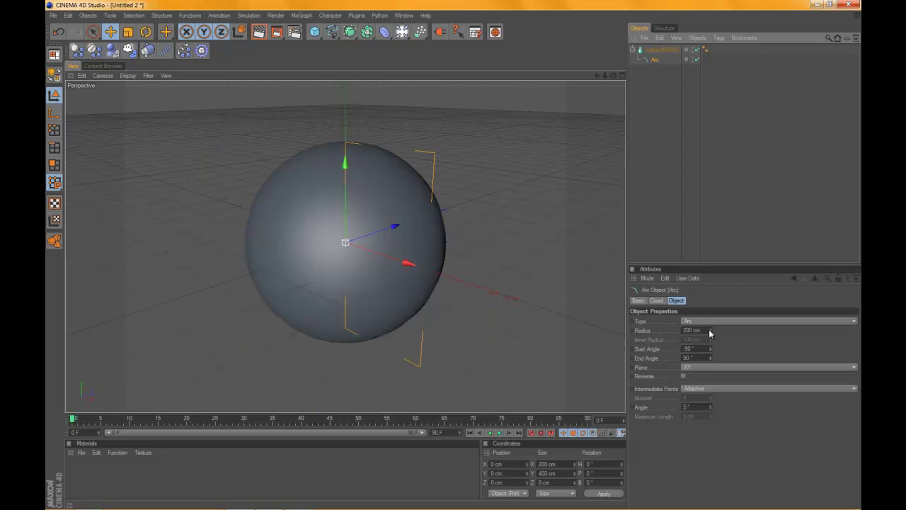
{"action": "mouse_move", "coordinate": [710, 359]}
{"action": "left_mouse_down"}
{"action": "mouse_move", "coordinate": [711, 368]}
{"action": "mouse_move", "coordinate": [710, 356]}
{"action": "left_mouse_up"}
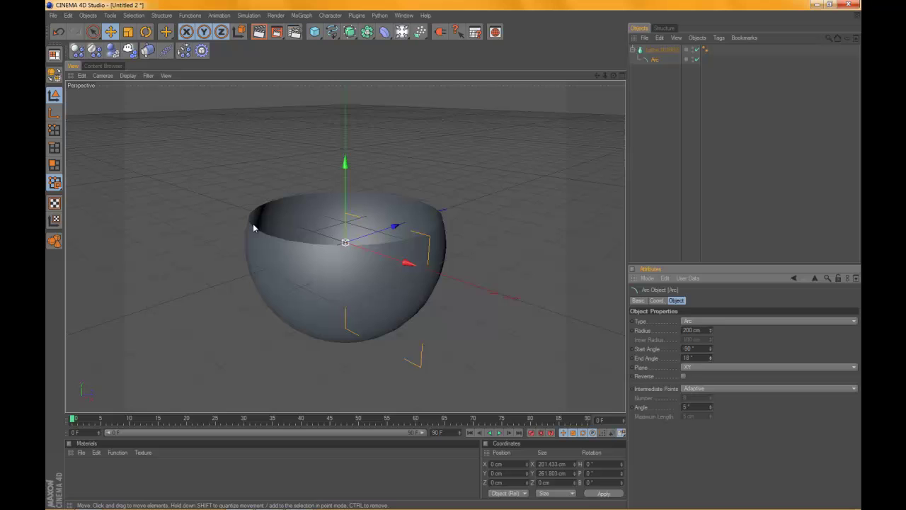
{"action": "key", "text": "ctrl+r"}
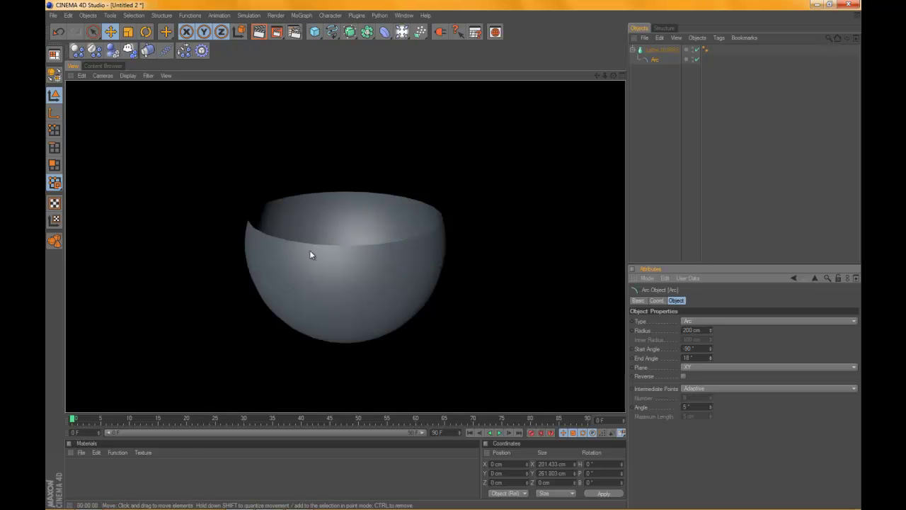
{"action": "left_click", "coordinate": [647, 156]}
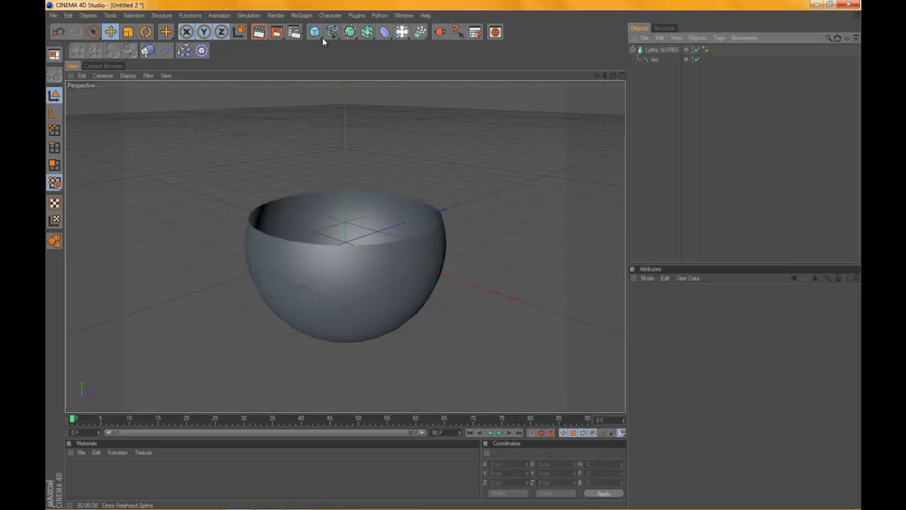
{"action": "left_click", "coordinate": [661, 49]}
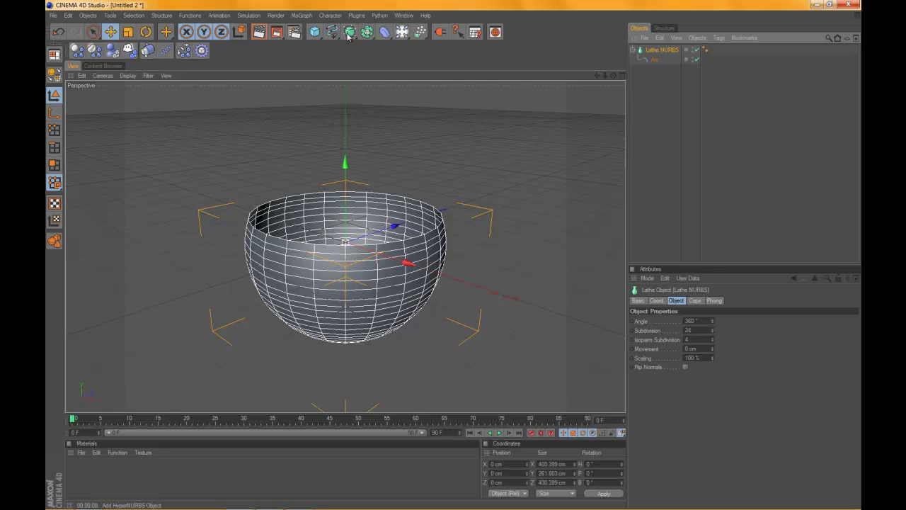
Wrap the Lathe NURBS in a Cloth NURBS with -15 cm thickness and render a preview.
{"action": "left_click", "coordinate": [249, 15]}
{"action": "mouse_move", "coordinate": [255, 29]}
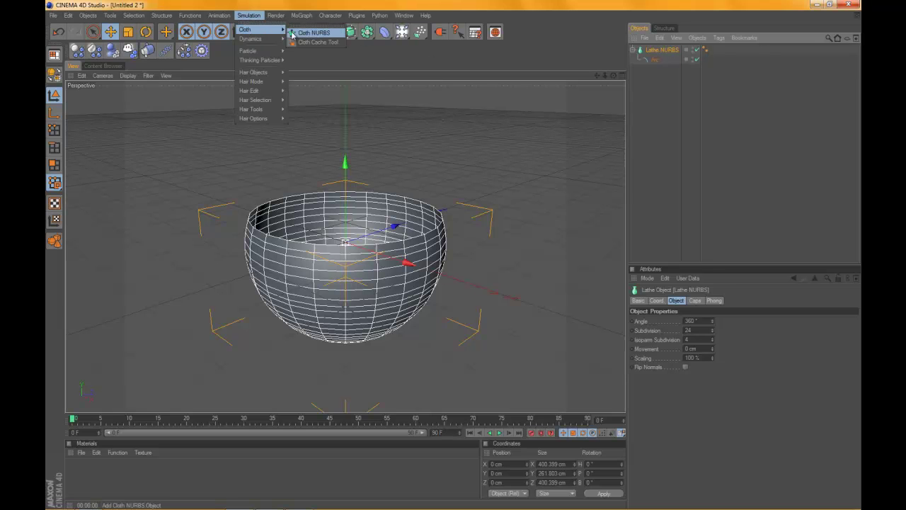
{"action": "left_click", "coordinate": [313, 33]}
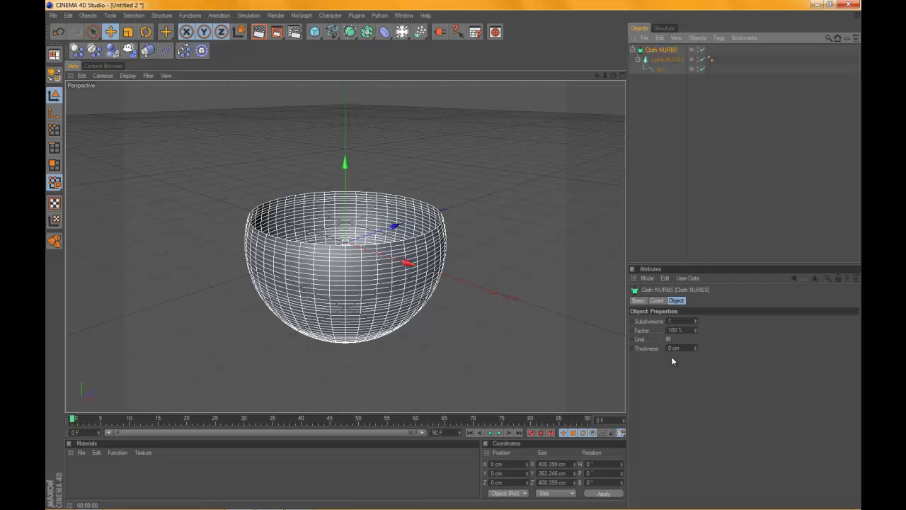
{"action": "left_click_drag", "start_coordinate": [695, 349], "coordinate": [695, 361]}
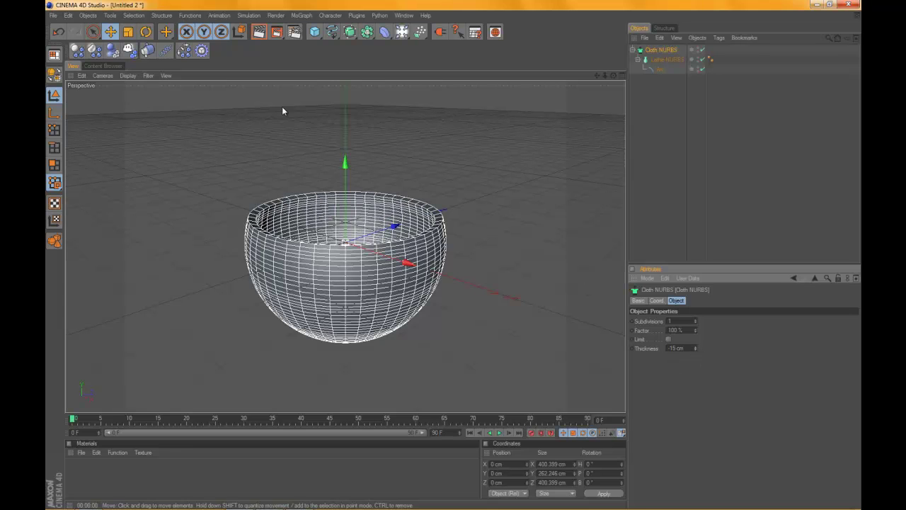
{"action": "left_click", "coordinate": [258, 31]}
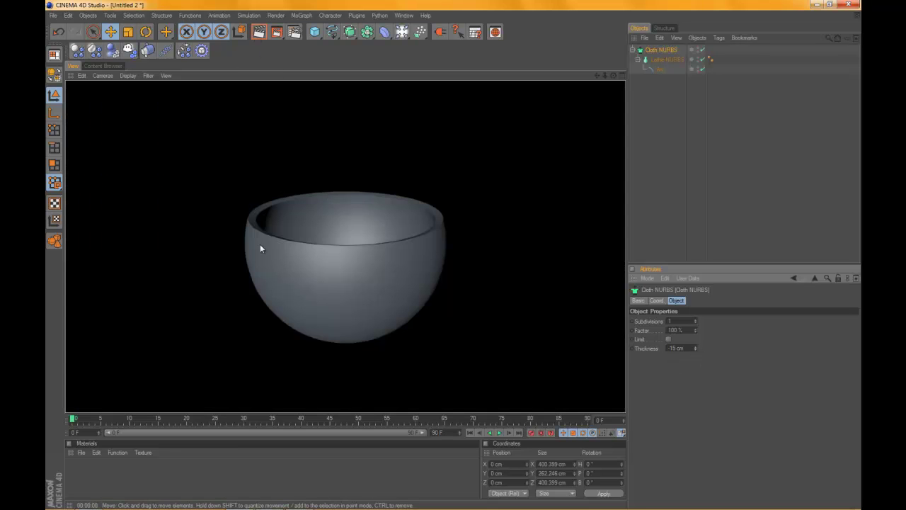
{"action": "left_click", "coordinate": [660, 93]}
Drag the Arc's end angle up to 26° to make the thickened bowl taller.
{"action": "left_click", "coordinate": [658, 71]}
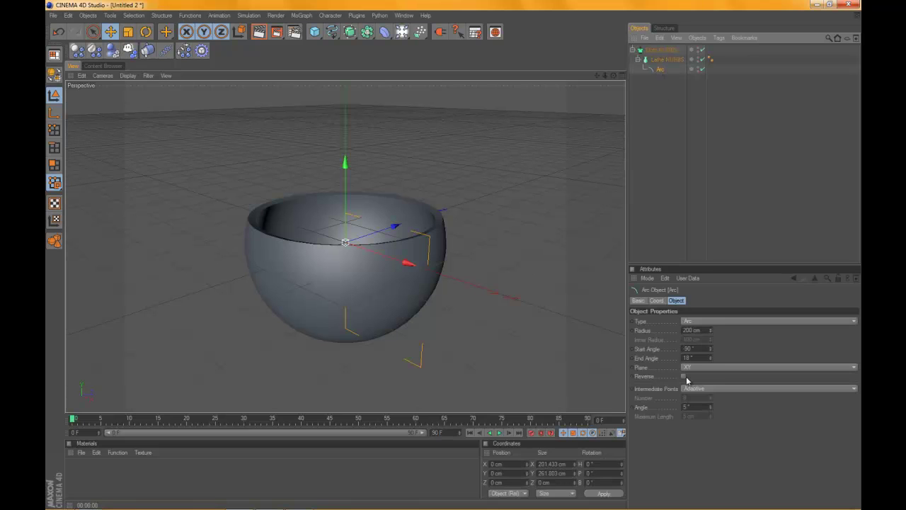
{"action": "left_click_drag", "start_coordinate": [712, 360], "coordinate": [712, 364]}
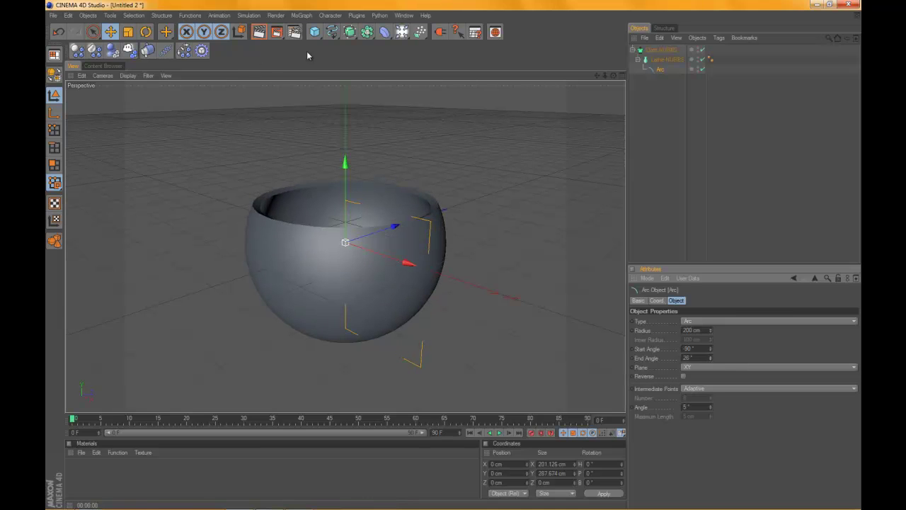
{"action": "left_click", "coordinate": [405, 14]}
In Untitled 1, delete Boole 1 and lower the remaining cutting cube to widen the opening.
{"action": "left_click", "coordinate": [425, 270]}
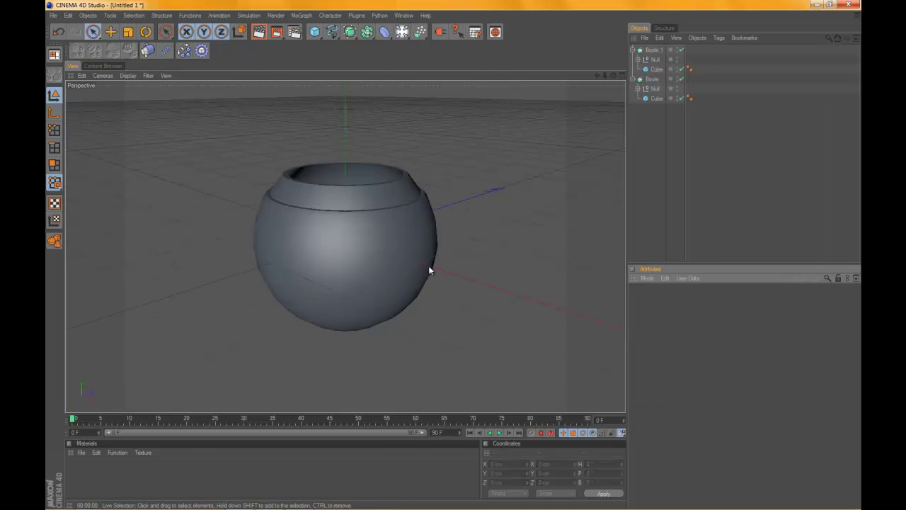
{"action": "left_click", "coordinate": [652, 50]}
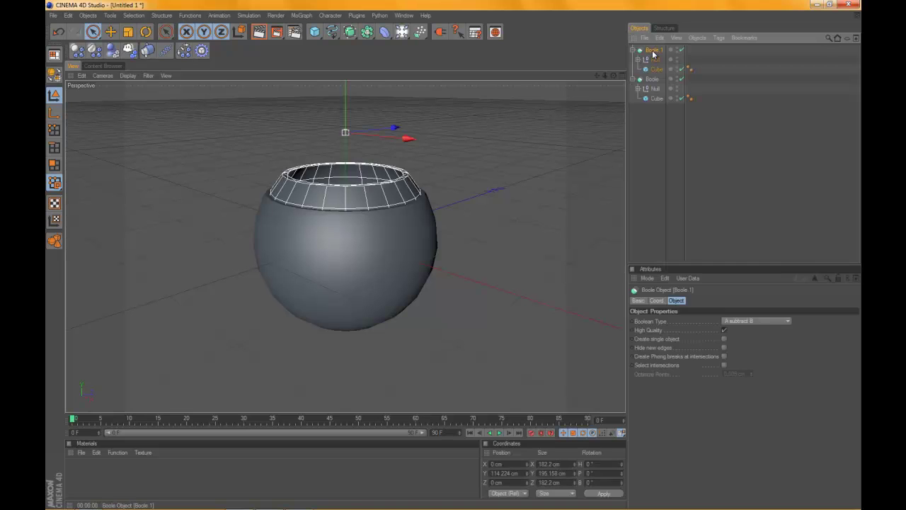
{"action": "key", "text": "Delete"}
{"action": "left_click", "coordinate": [655, 69]}
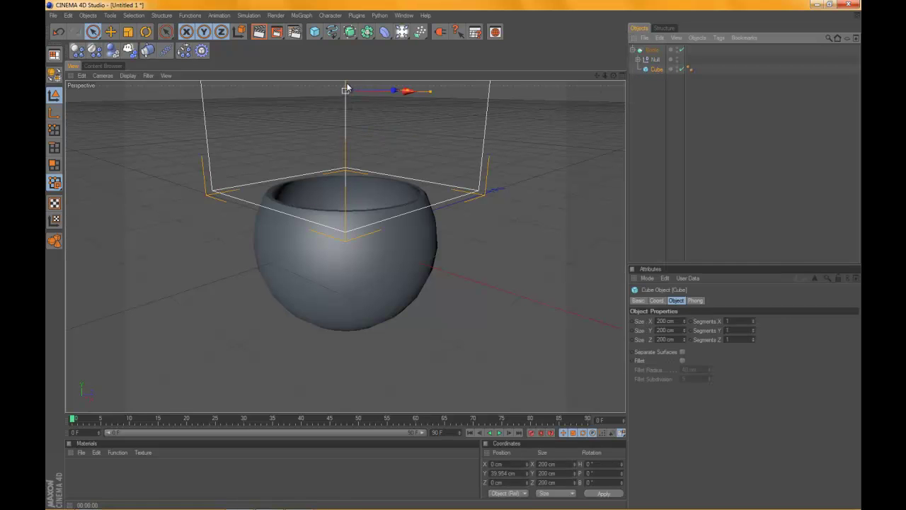
{"action": "mouse_move", "coordinate": [358, 104]}
{"action": "left_mouse_down"}
{"action": "mouse_move", "coordinate": [453, 256]}
{"action": "mouse_move", "coordinate": [377, 263]}
{"action": "left_mouse_up"}
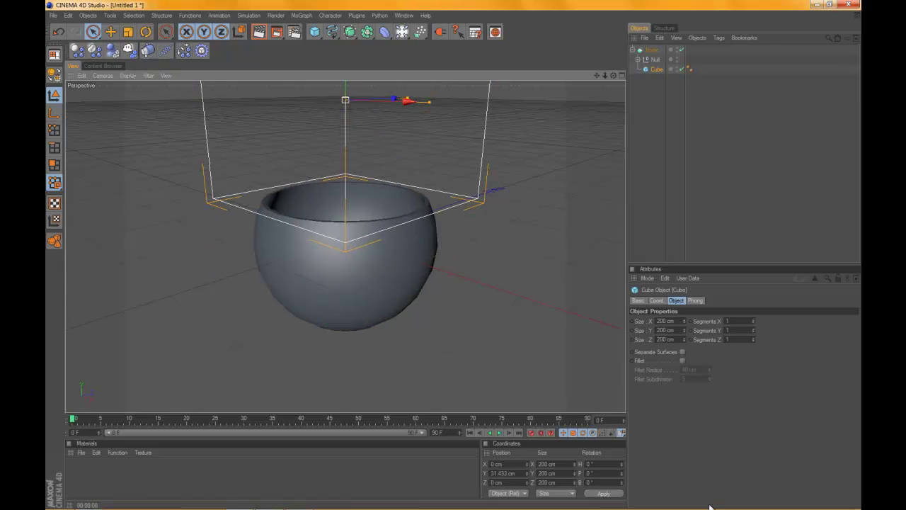